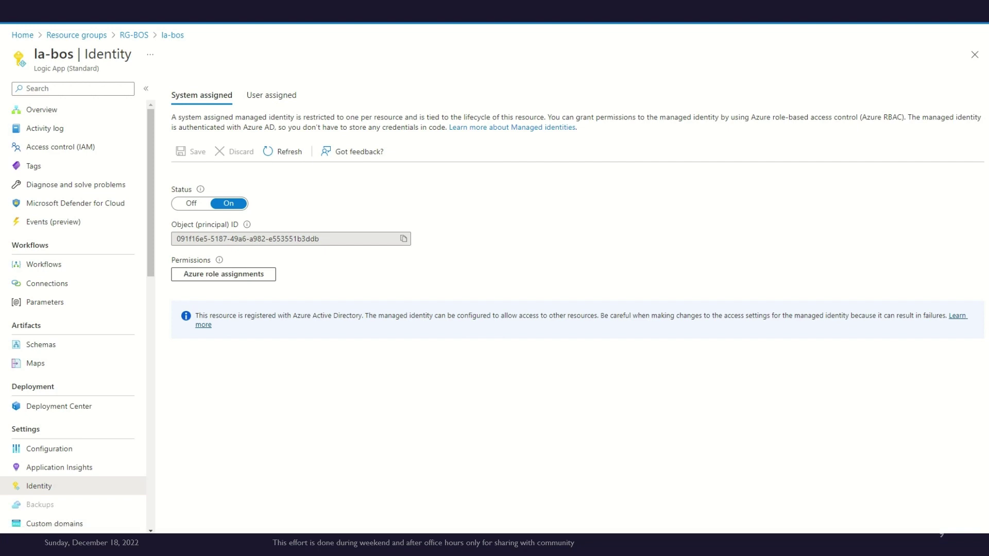
# Step: Check the Storage Blob Data Reader role assignment of la-bos on the sabos storage account
pyautogui.click(67, 10)
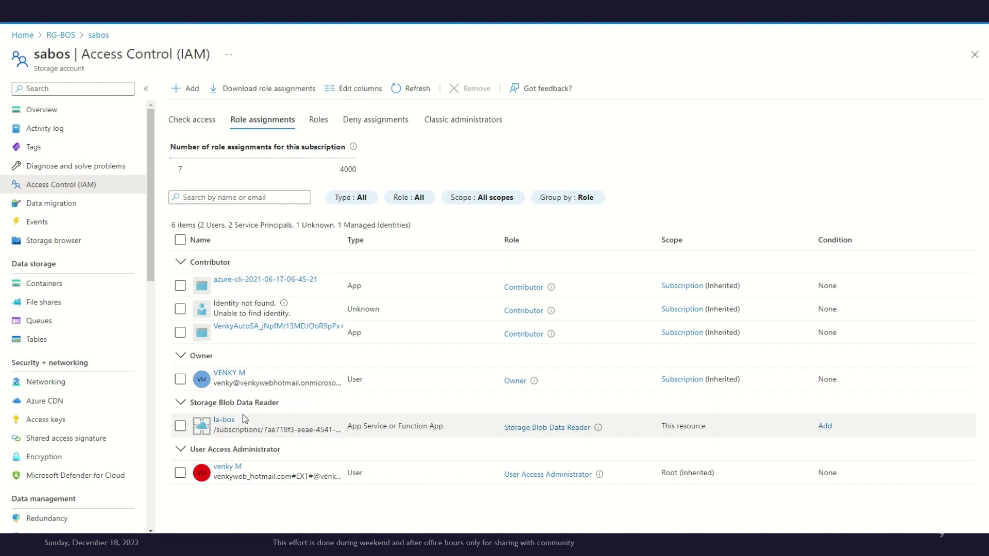
pyautogui.moveTo(191, 404); pyautogui.dragTo(279, 404)
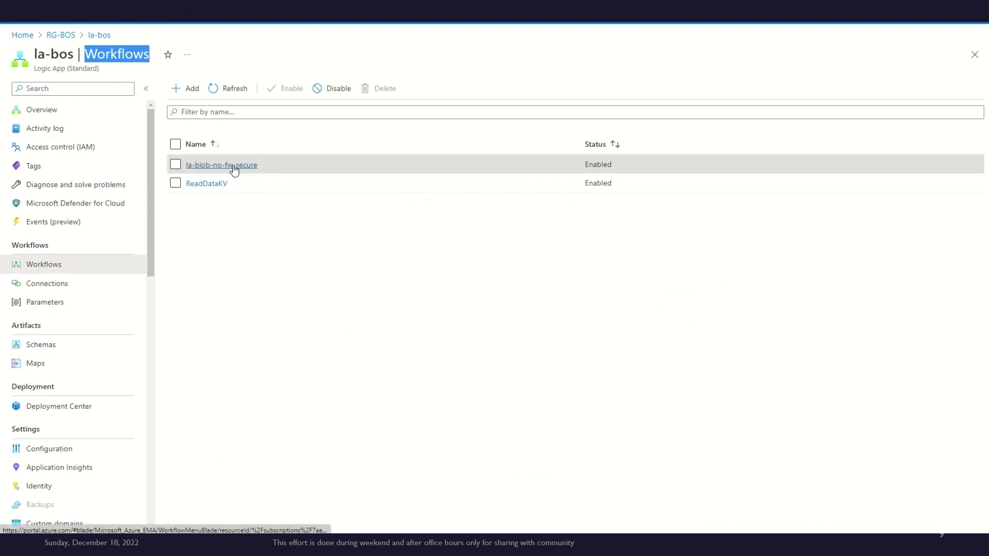
# Step: Open the la-blob-no-fw-secure workflow in the designer and review the connection used by its blob trigger
pyautogui.click(234, 166)
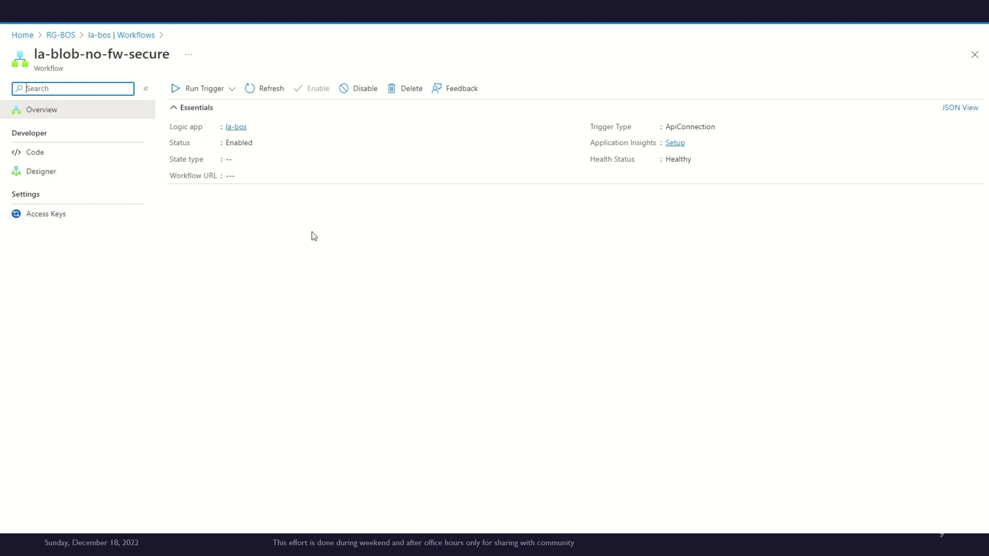
pyautogui.click(48, 174)
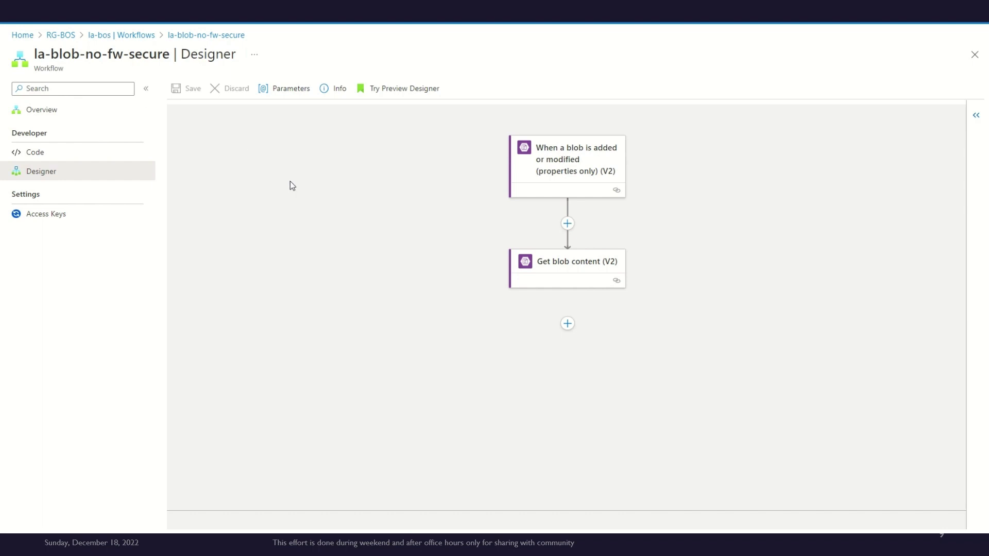
pyautogui.click(559, 160)
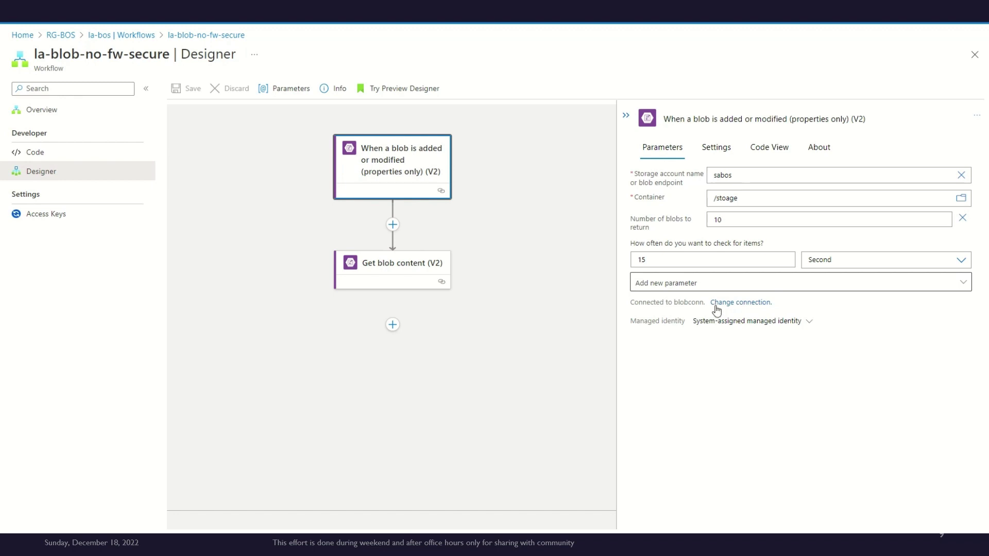
pyautogui.click(742, 305)
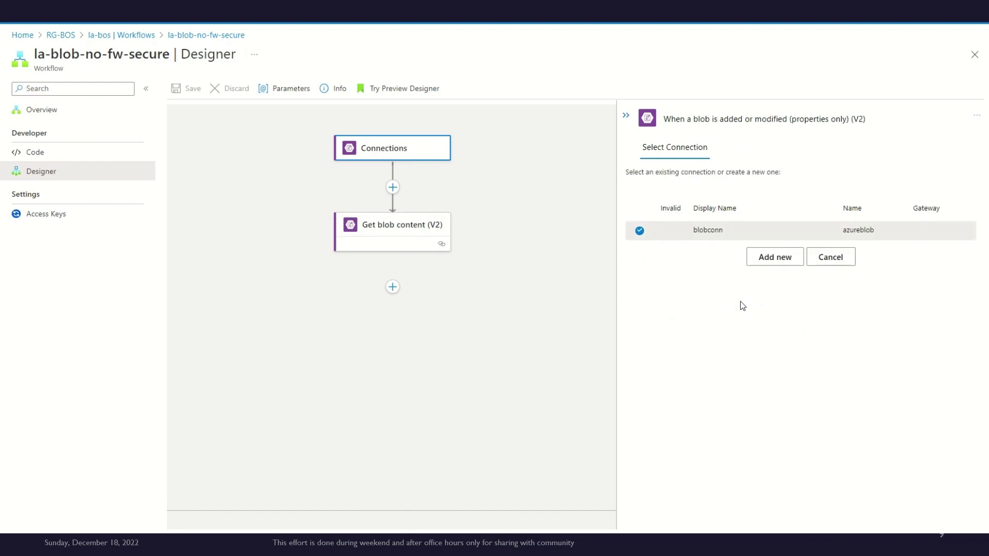
pyautogui.click(829, 257)
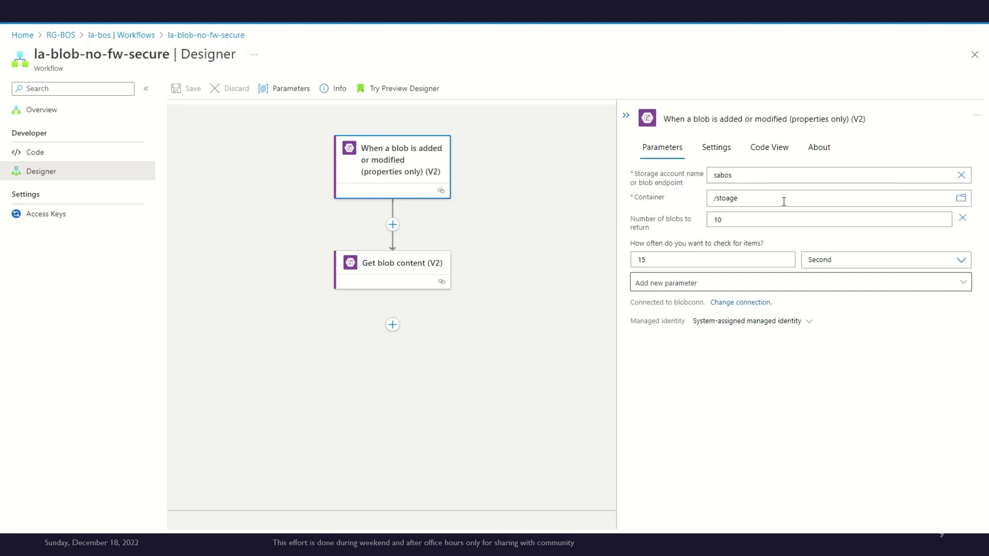
# Step: Set the blob trigger to check the /stoage container for items every 1 day
pyautogui.click(960, 202)
pyautogui.click(688, 259)
pyautogui.click(960, 262)
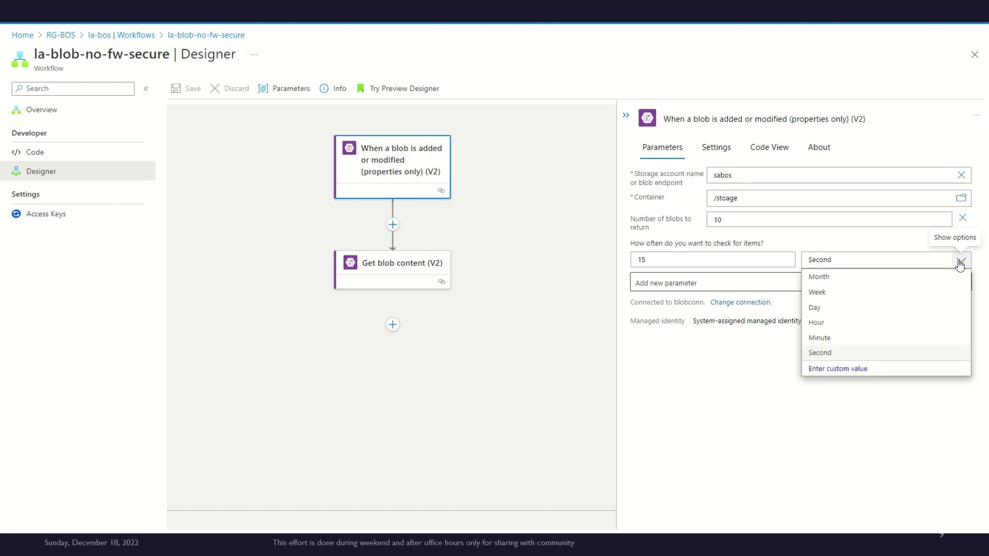
pyautogui.click(819, 309)
pyautogui.click(687, 262)
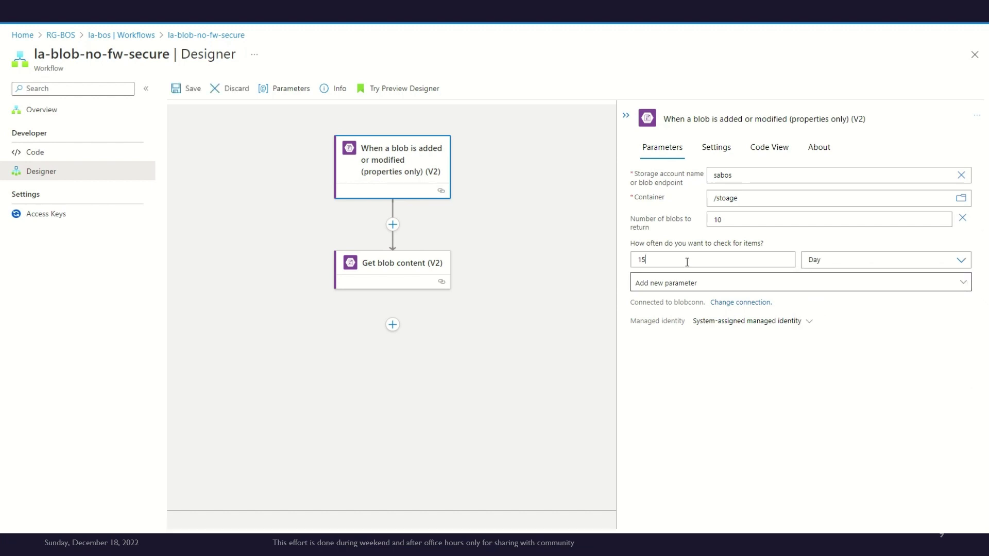
pyautogui.press('BackSpace')
# Step: Try to browse for a blob in the Get blob content action, and check the trigger's storage account name
pyautogui.click(414, 265)
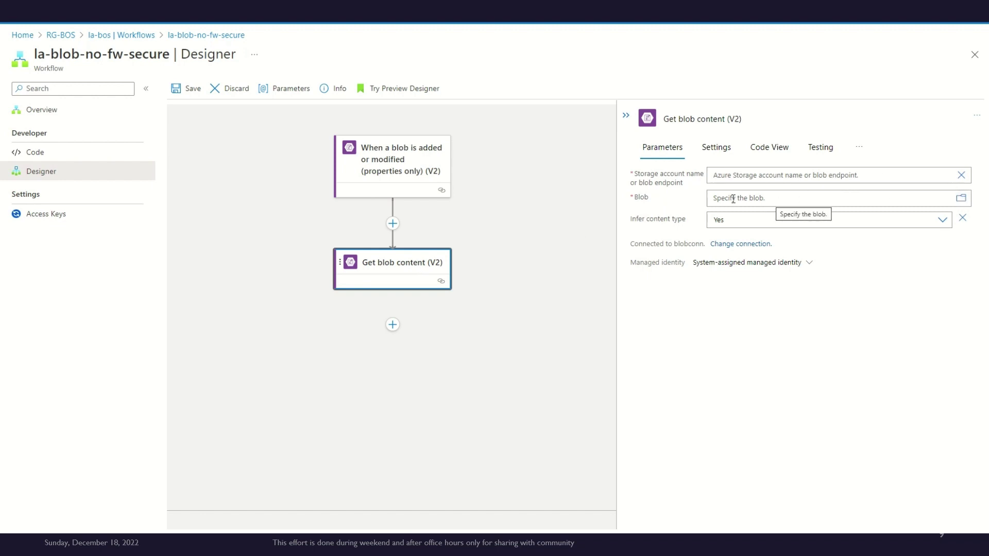
pyautogui.click(962, 201)
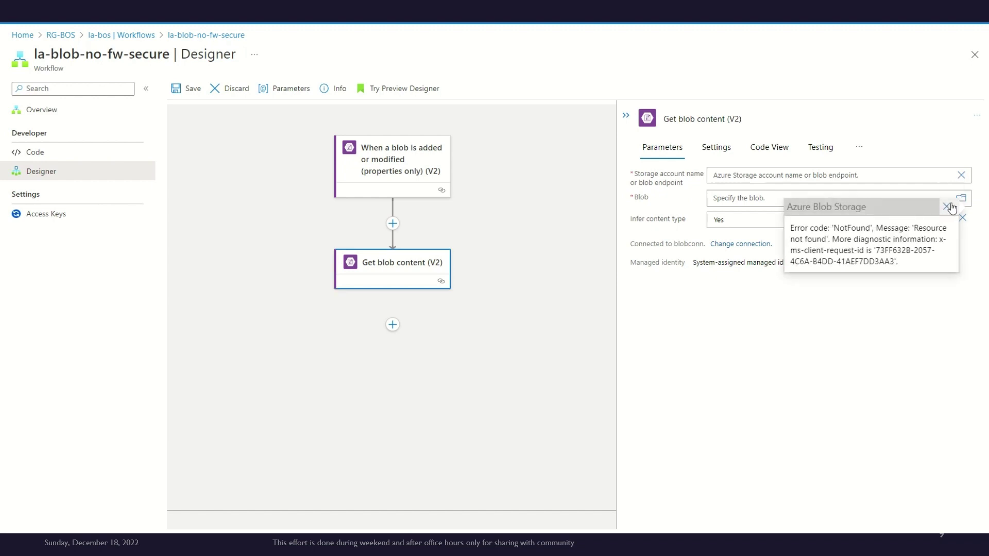
pyautogui.click(946, 206)
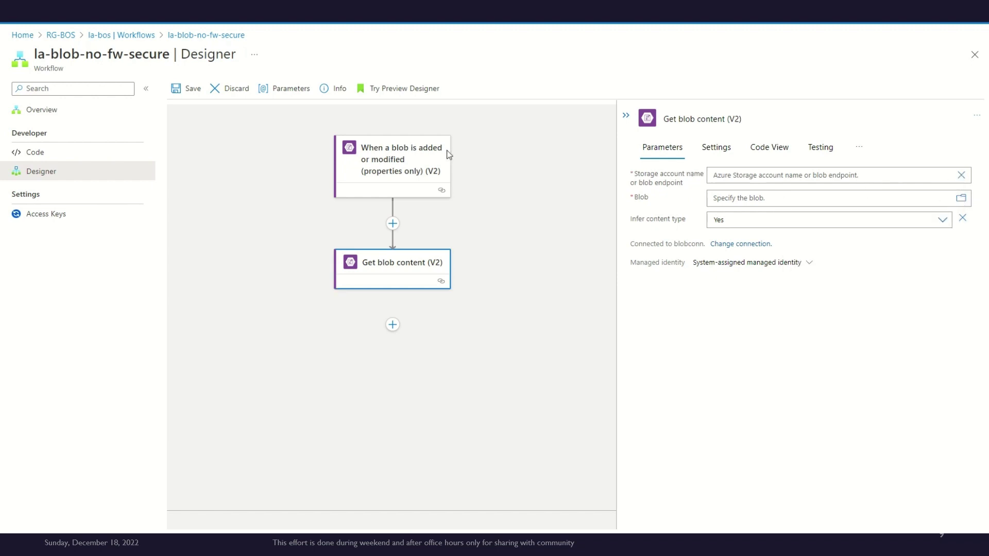
pyautogui.click(346, 155)
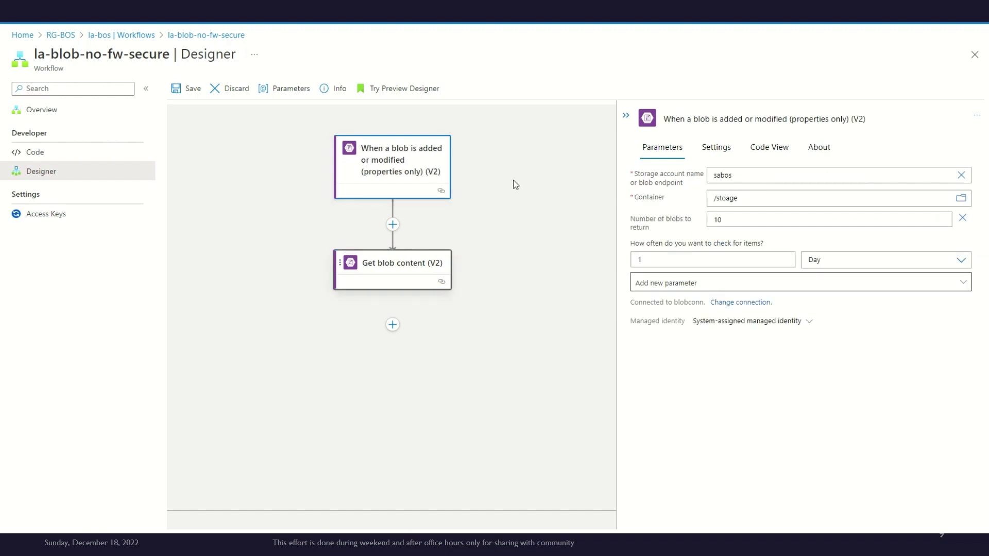
# Step: Set the storage account name of the Get blob content action to sabos
pyautogui.click(409, 264)
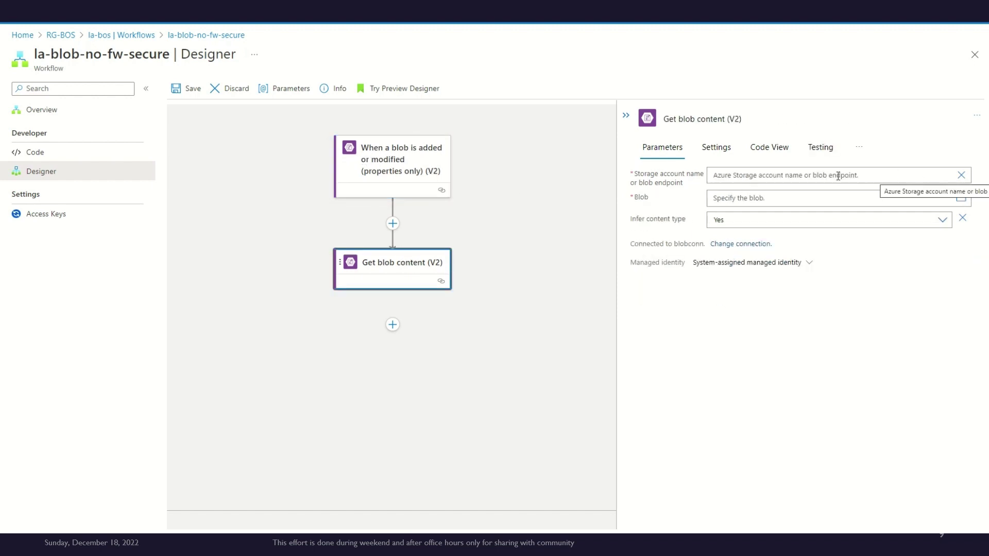
pyautogui.click(788, 177)
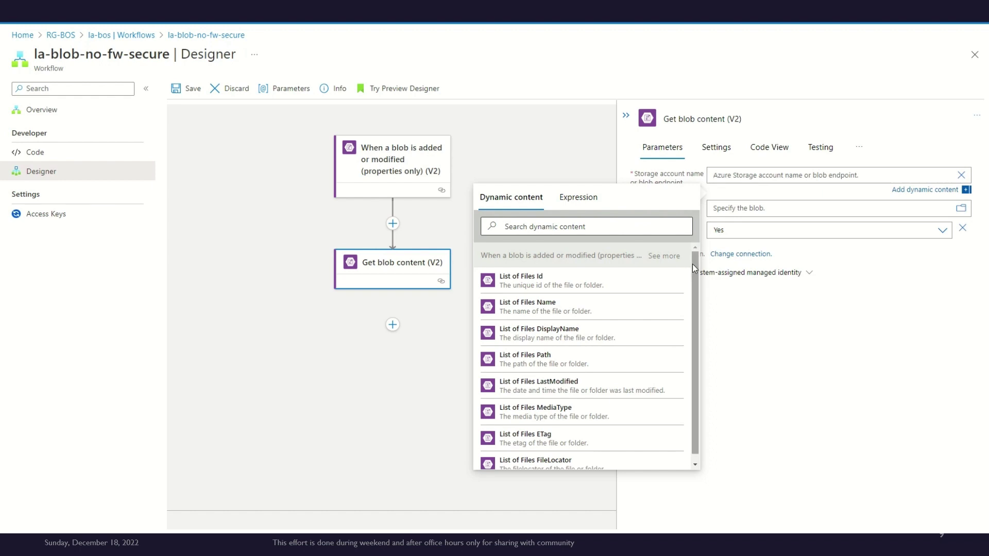
pyautogui.scroll(-1, 692, 263)
pyautogui.moveTo(698, 289); pyautogui.dragTo(697, 257)
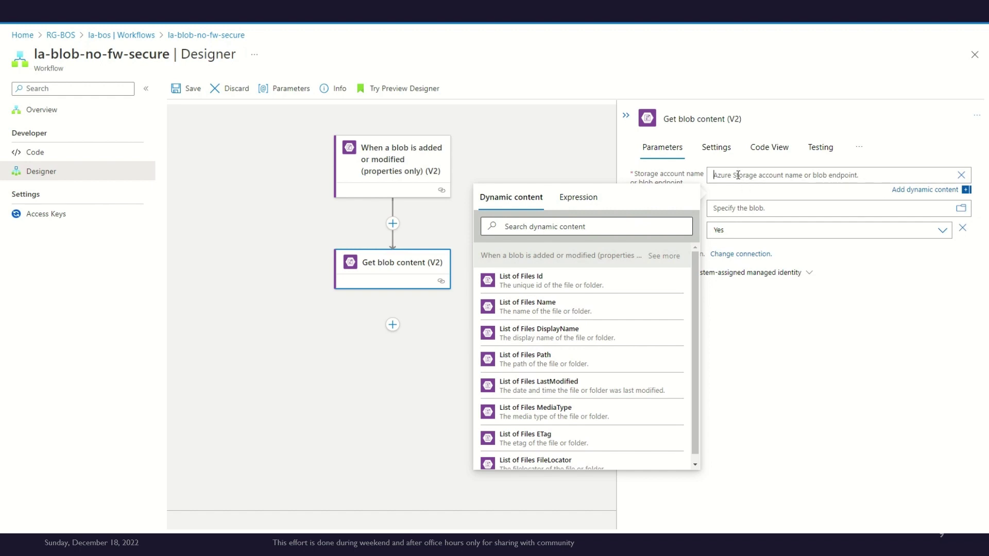
pyautogui.write('sa')
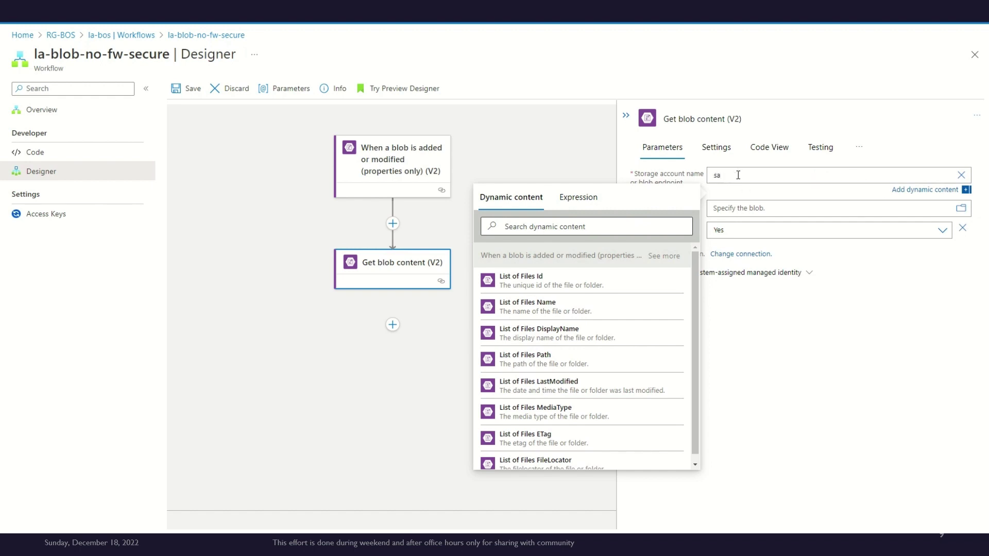
pyautogui.write('bos')
pyautogui.click(834, 119)
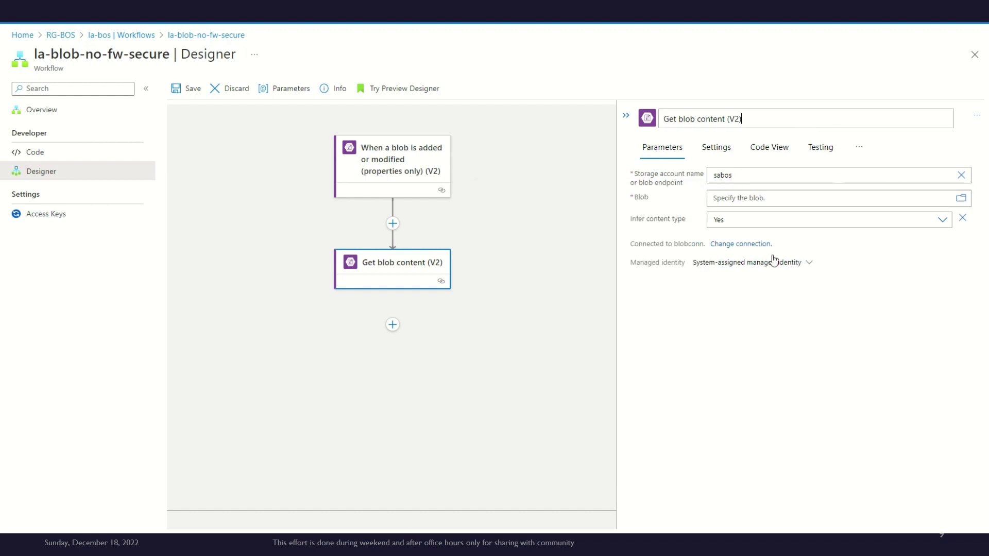
# Step: Select /stoage/Obesity.csv as the blob for the Get blob content action and save the workflow
pyautogui.click(959, 200)
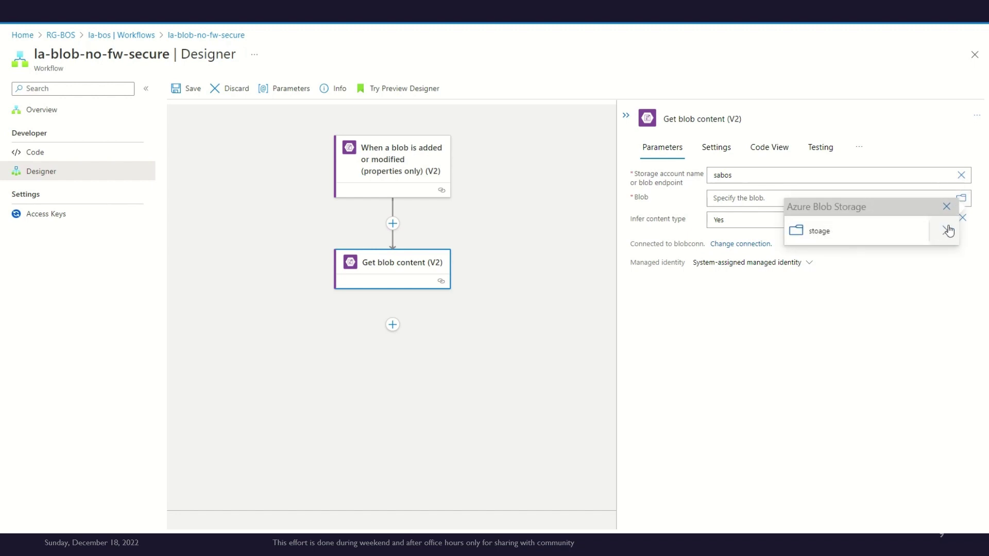
pyautogui.click(946, 232)
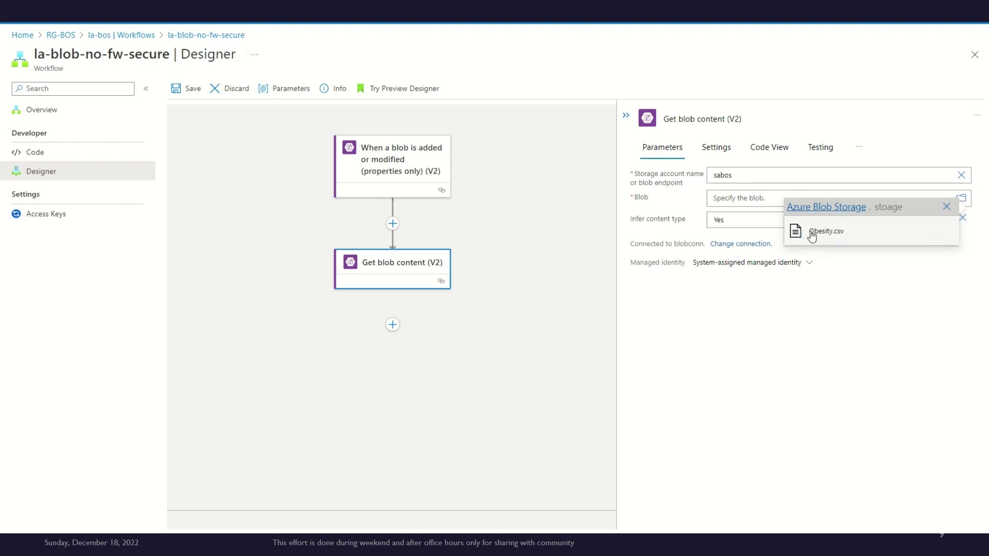
pyautogui.click(820, 236)
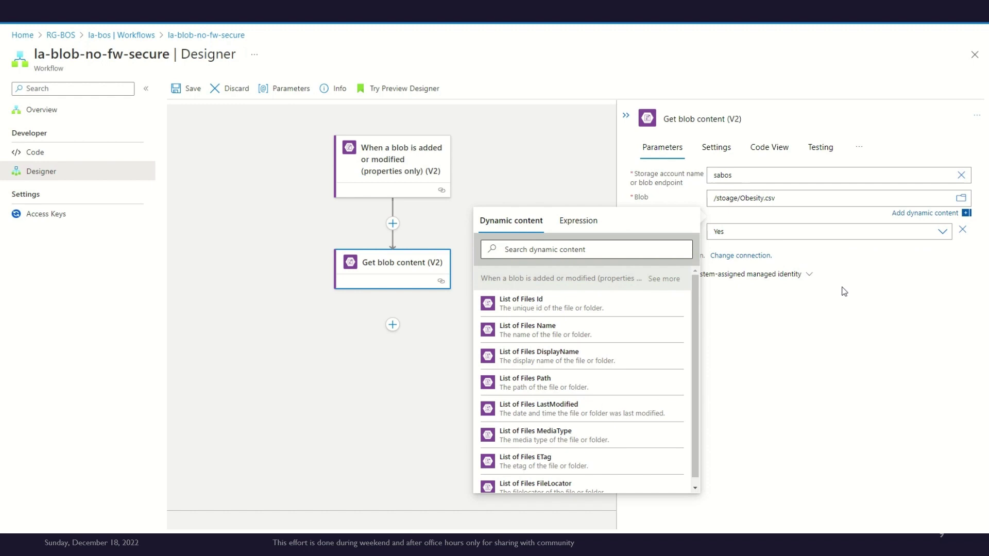
pyautogui.click(778, 258)
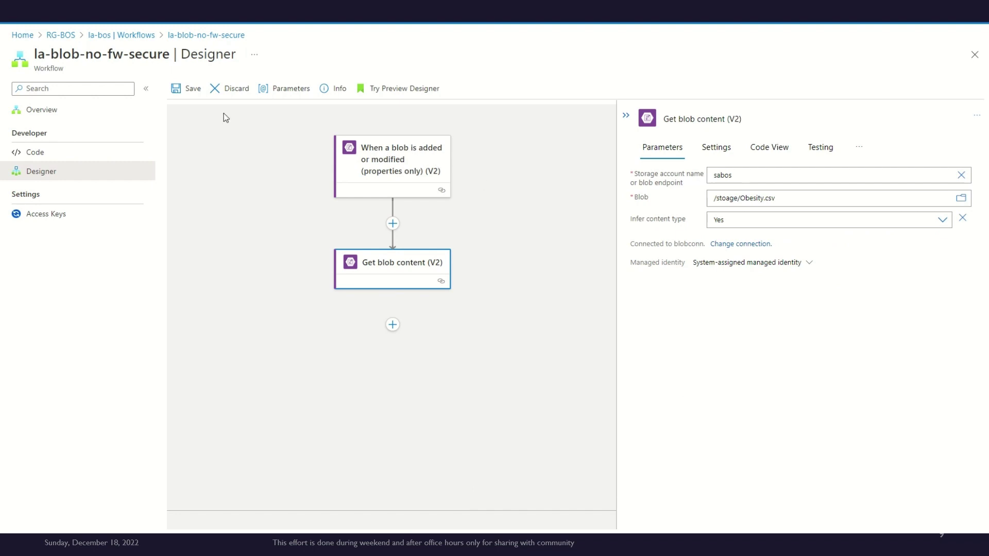
pyautogui.click(190, 88)
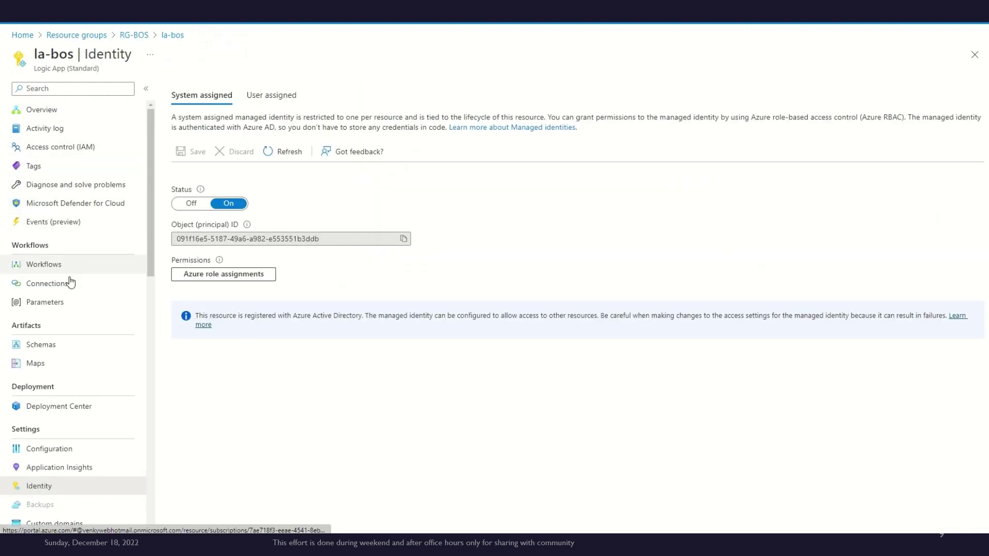
# Step: Review the API connections of the la-bos logic app and return to the la-blob-no-fw-secure workflow
pyautogui.click(51, 287)
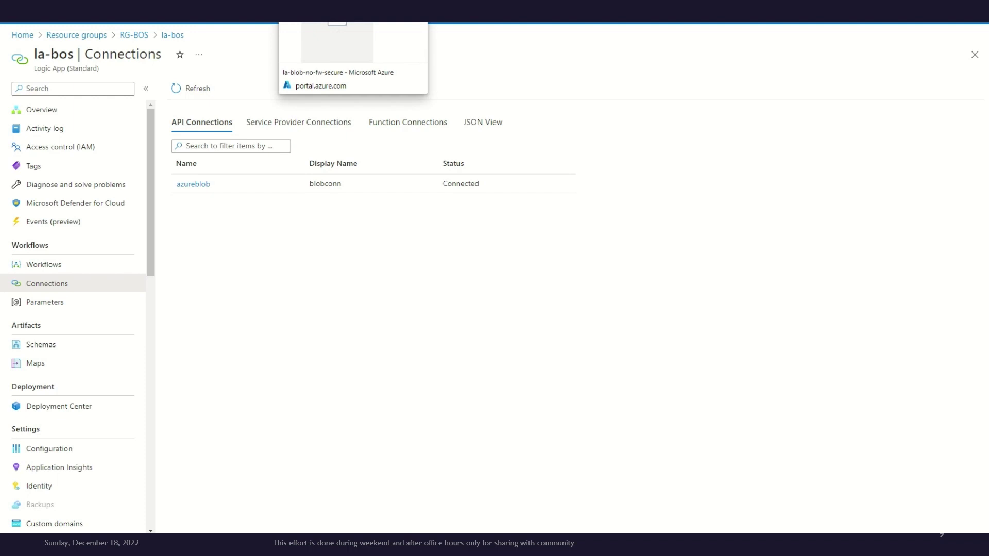
pyautogui.click(329, 11)
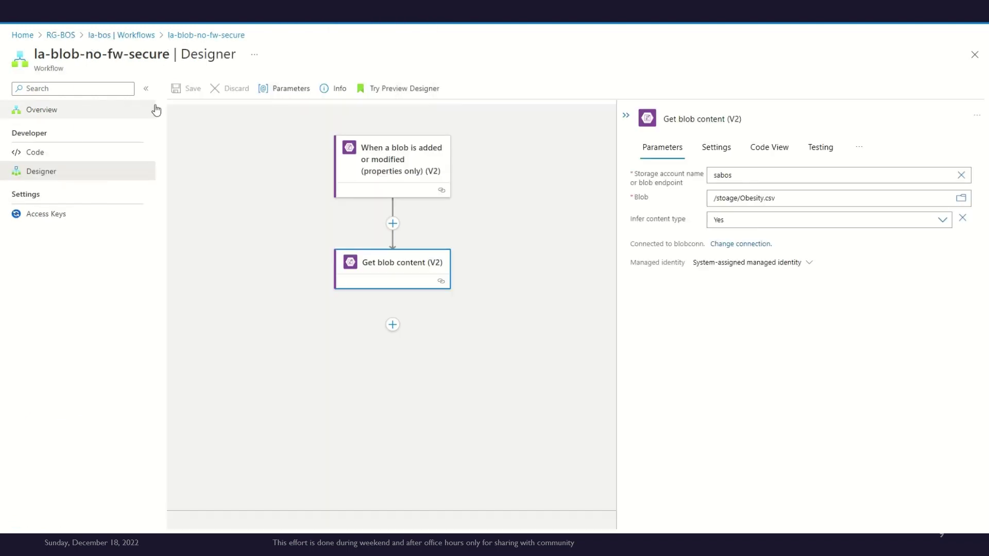
# Step: Run the trigger of the la-blob-no-fw-secure workflow from its overview
pyautogui.click(48, 109)
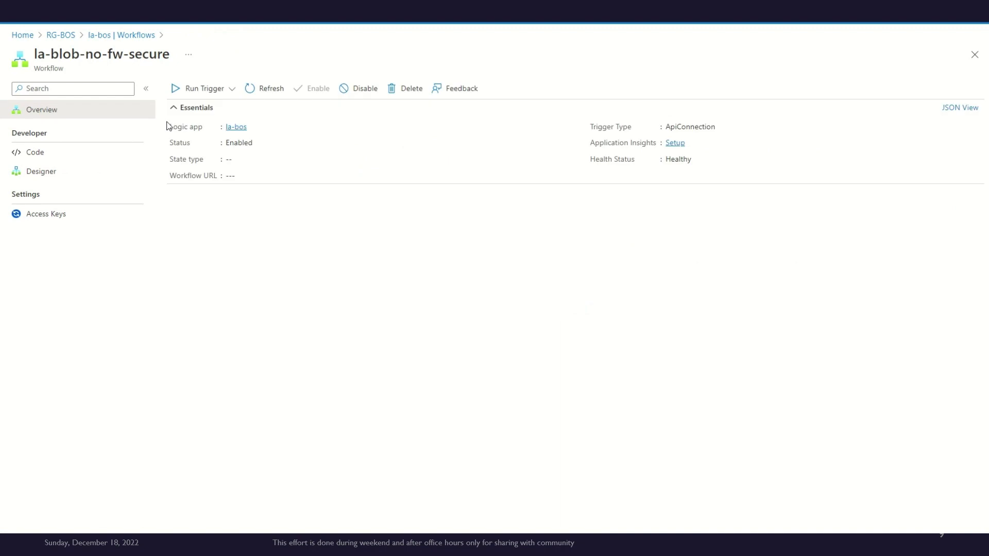
pyautogui.click(217, 91)
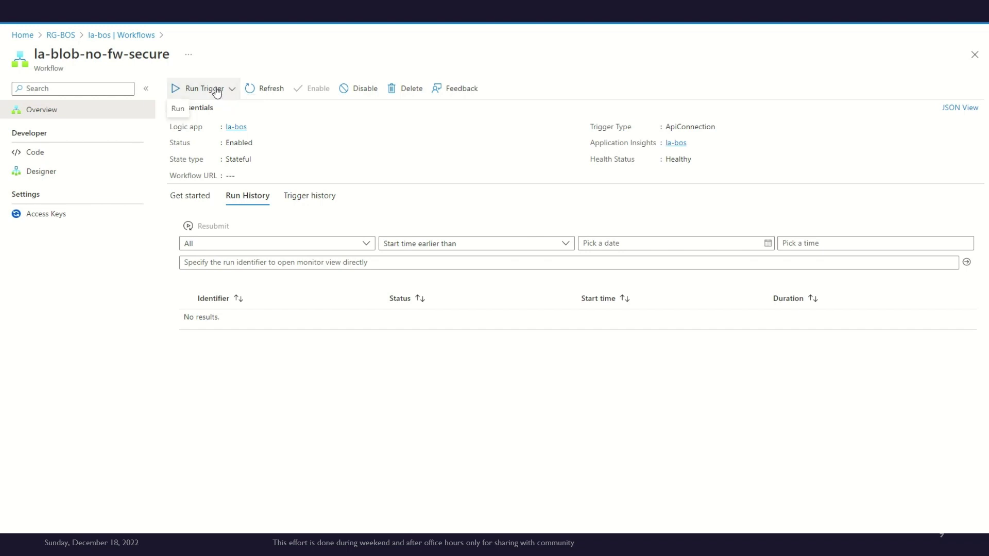
pyautogui.click(177, 111)
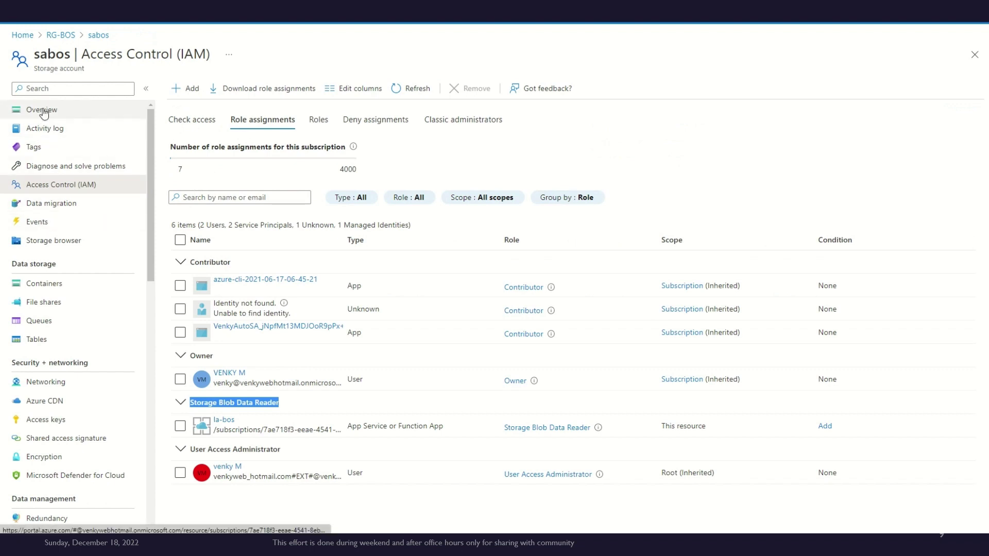
# Step: Upload Obesity.csv to the stoage container of the sabos storage account, overwriting the existing file
pyautogui.click(45, 284)
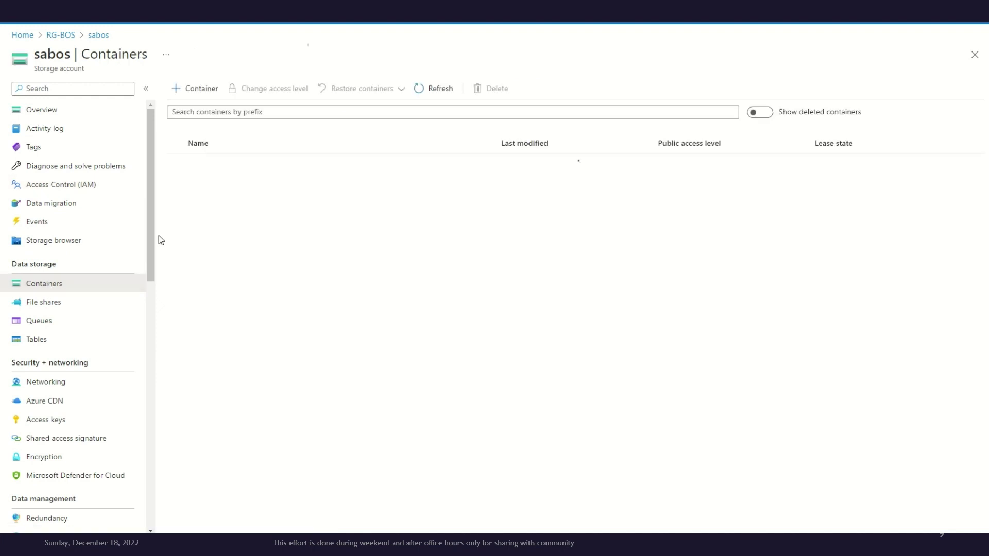
pyautogui.click(199, 183)
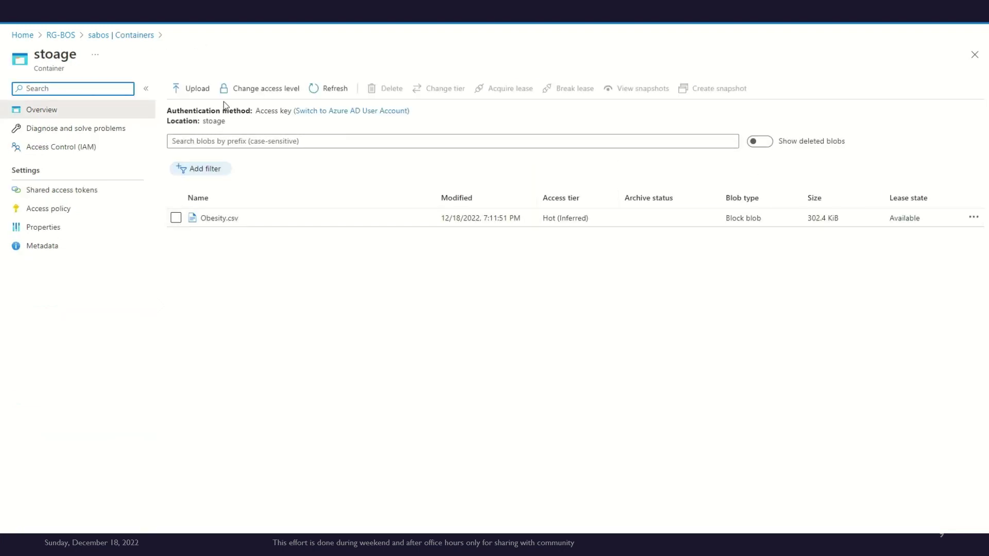
pyautogui.click(194, 89)
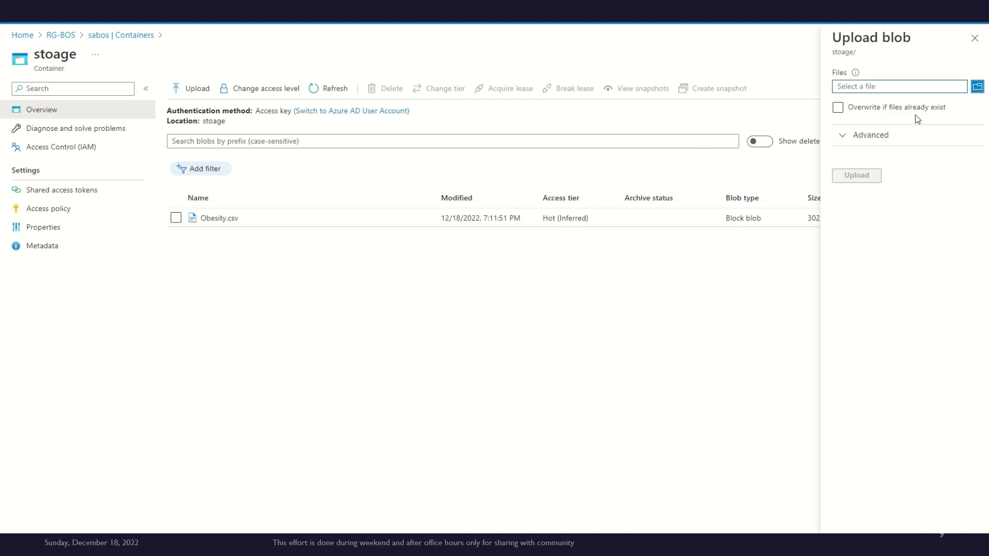
pyautogui.click(976, 86)
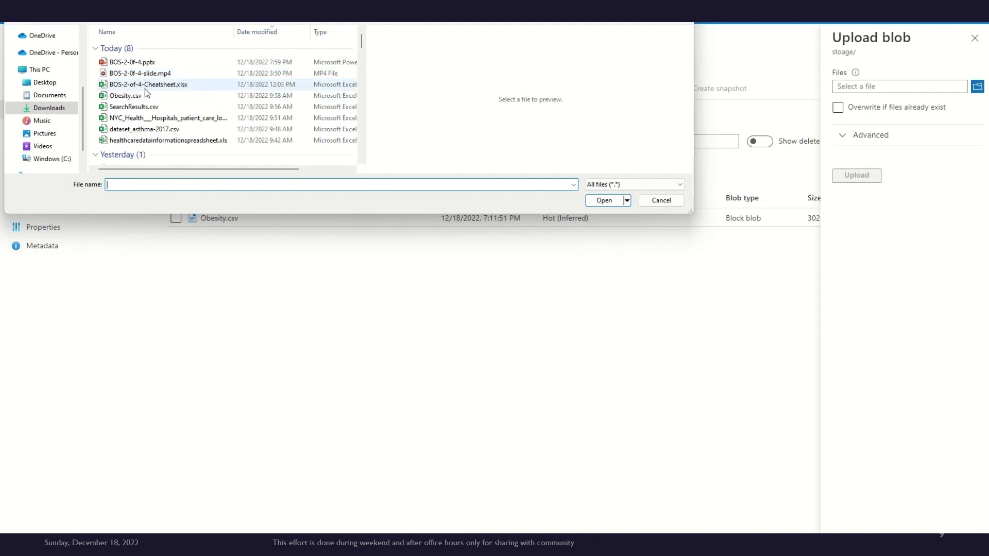
pyautogui.click(124, 98)
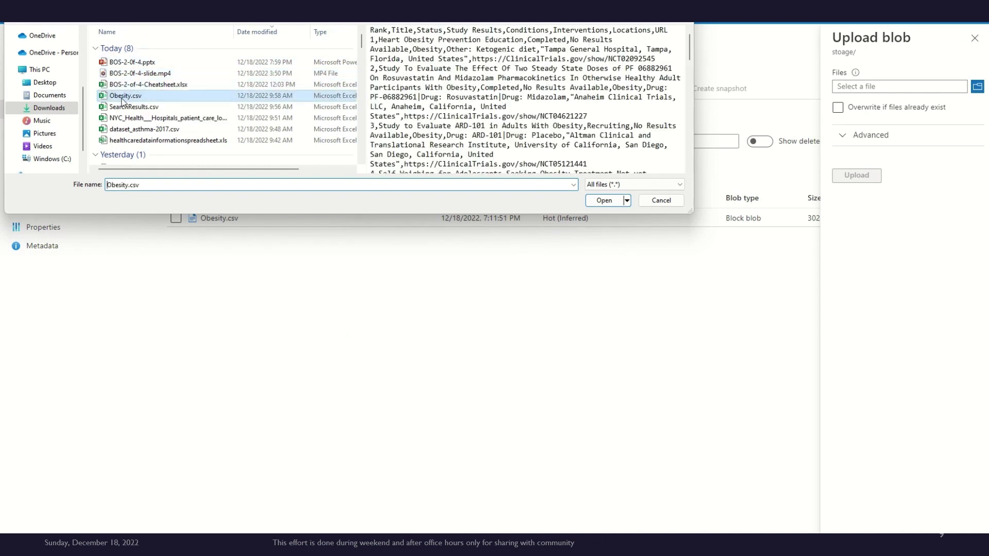
pyautogui.click(600, 200)
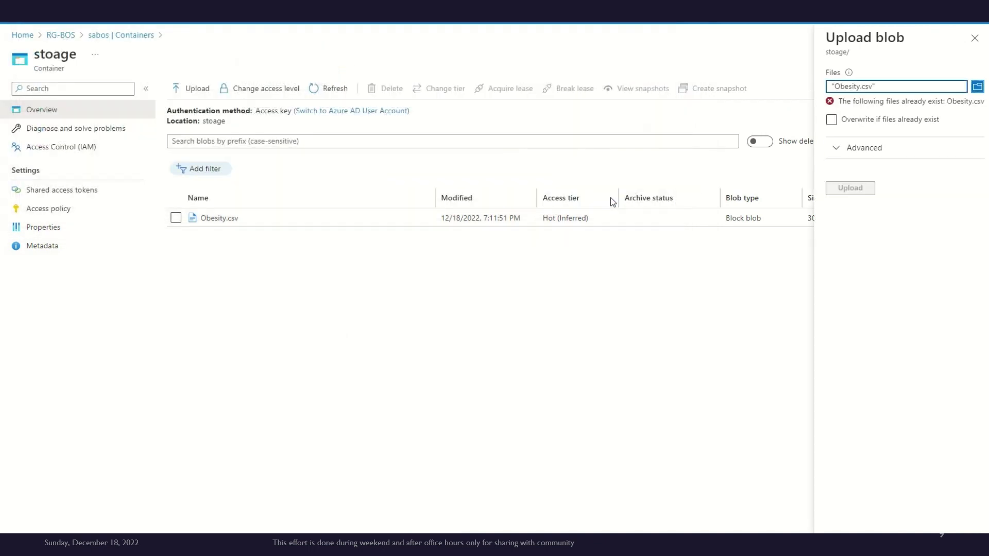
pyautogui.click(831, 119)
pyautogui.click(868, 176)
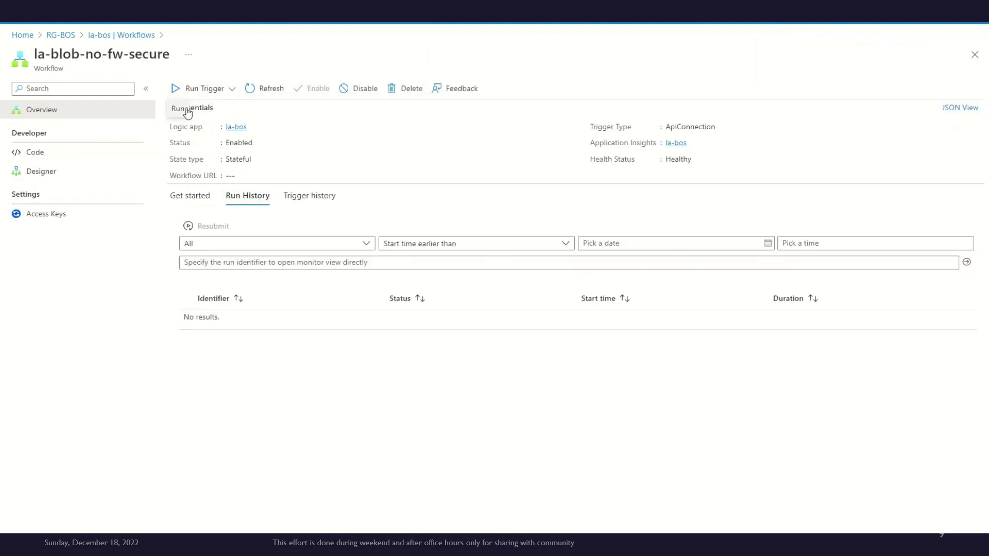
# Step: Run the la-blob-no-fw-secure trigger again and refresh the run history until the new run is listed
pyautogui.click(180, 110)
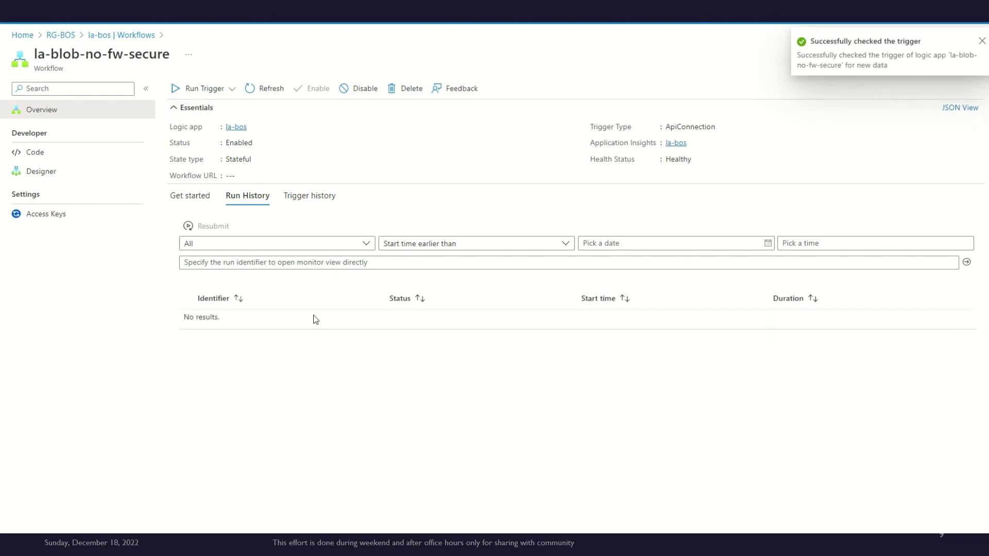
pyautogui.click(278, 90)
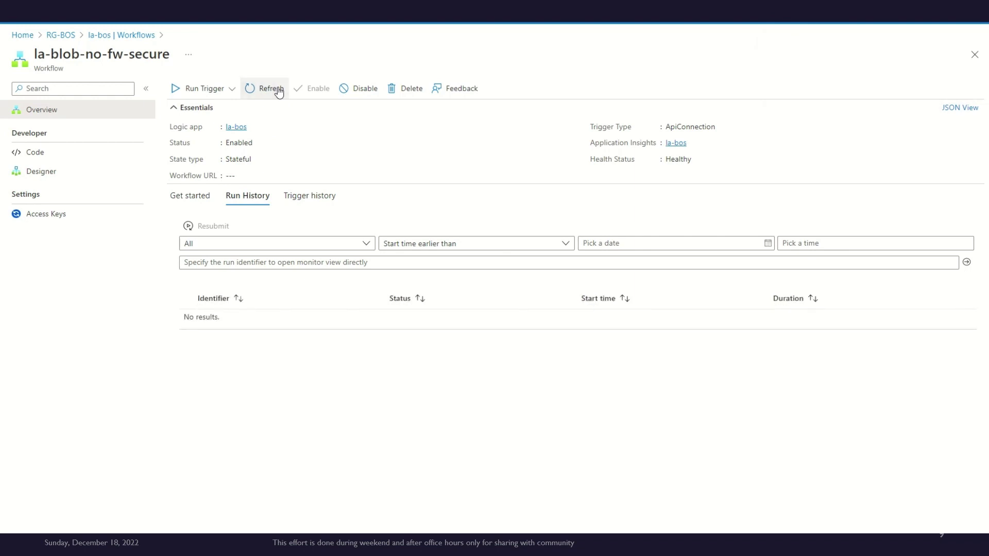
pyautogui.click(278, 90)
pyautogui.click(278, 91)
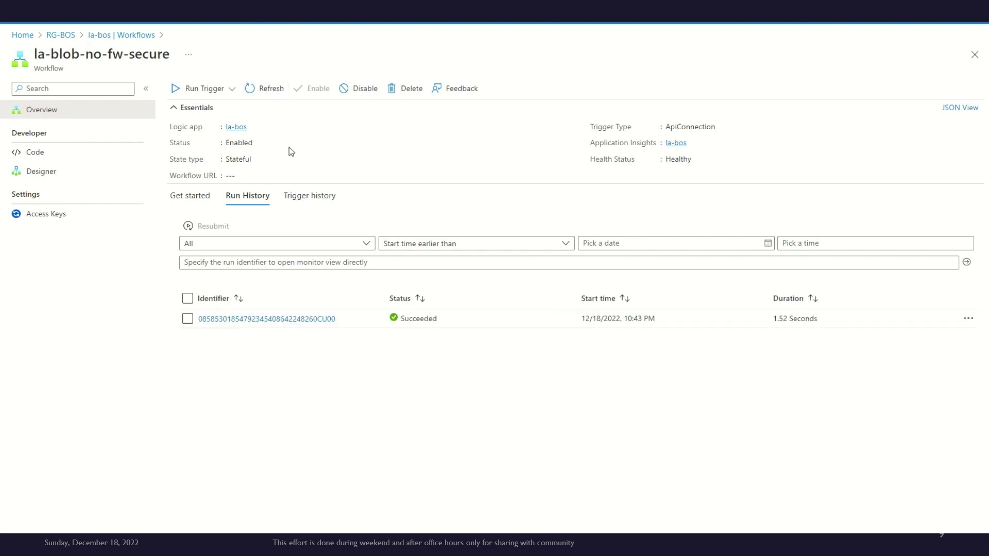
# Step: Open the new workflow run and examine the output content of its Get blob content (V2) action
pyautogui.click(274, 321)
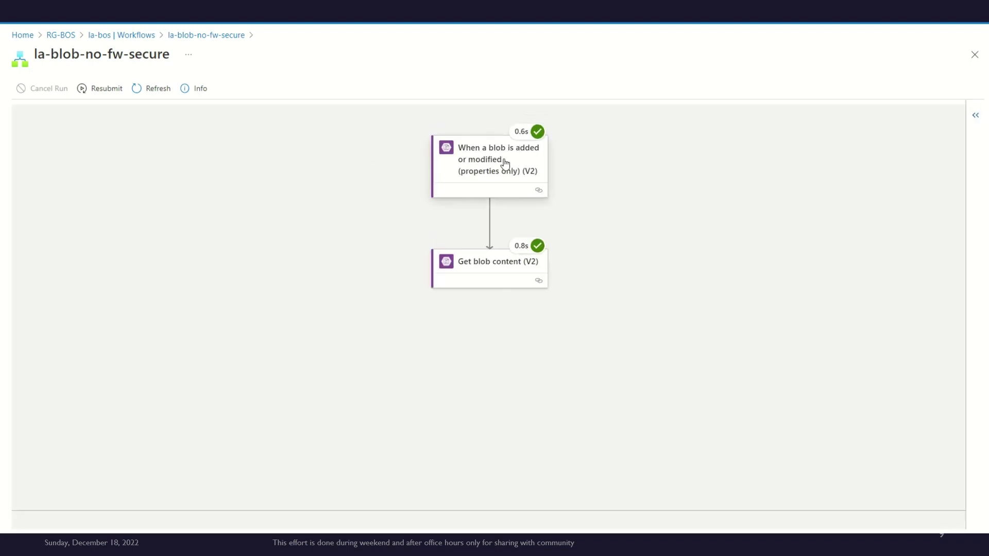
pyautogui.click(499, 264)
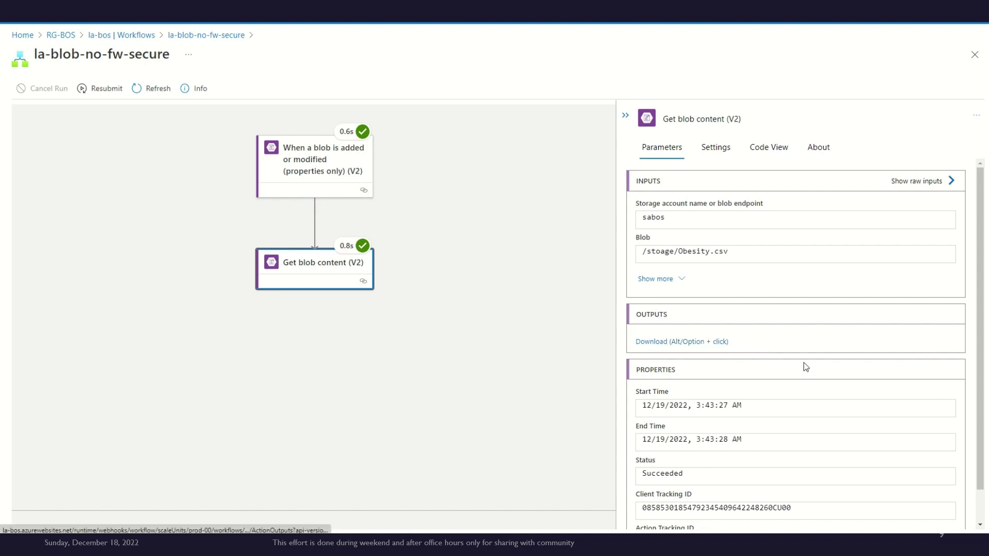
pyautogui.scroll(-1, 806, 366)
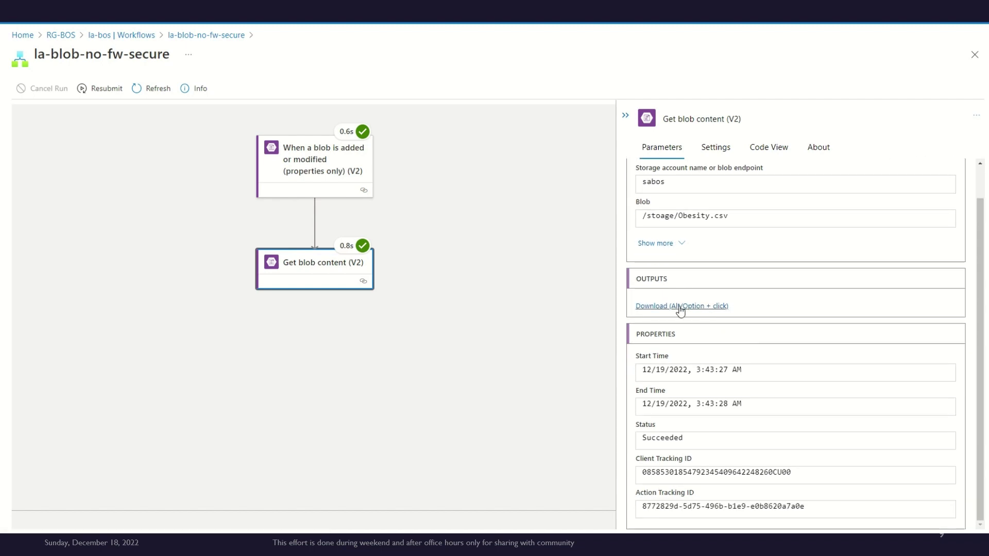
pyautogui.click(706, 307)
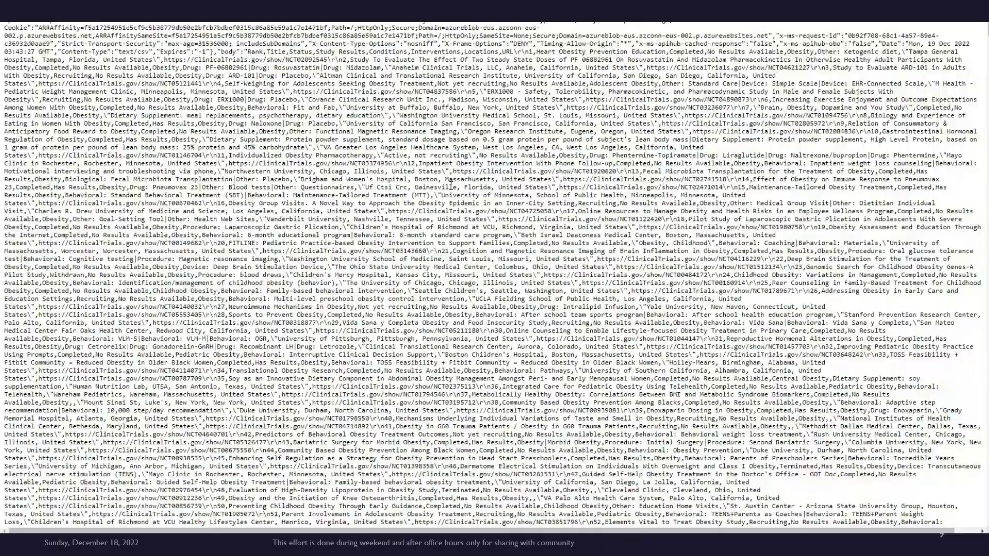
pyautogui.scroll(-20, 280, 100)
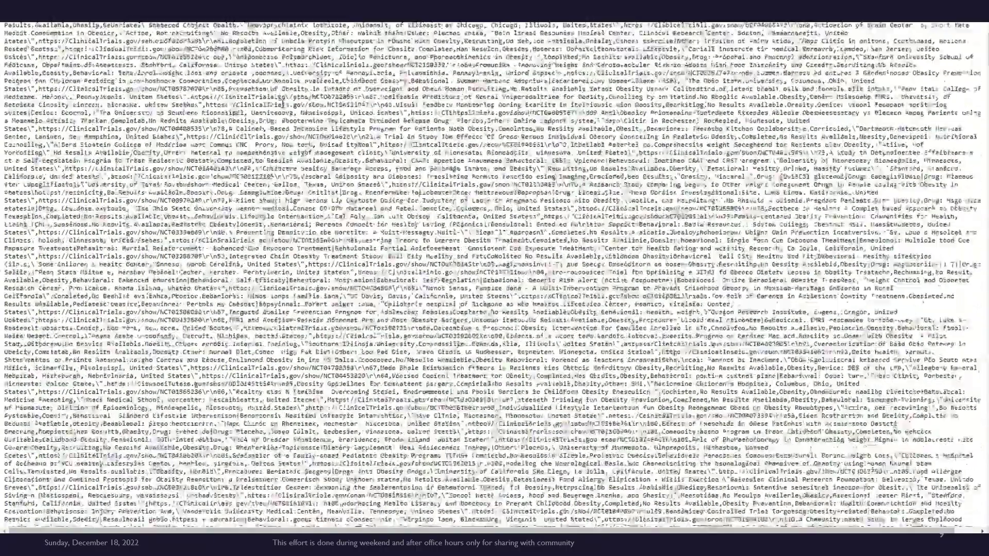
pyautogui.scroll(-20, 494, 278)
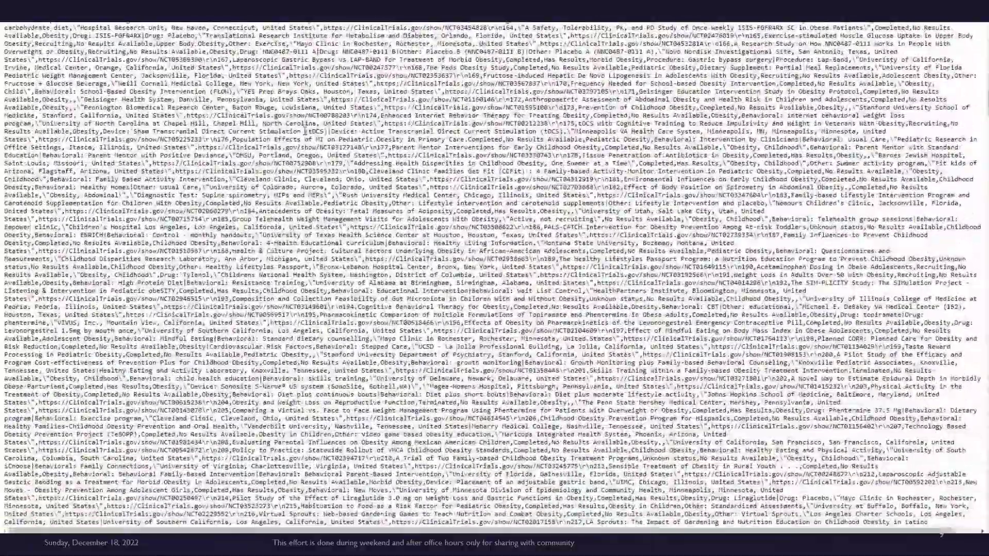
pyautogui.scroll(20, 305, 132)
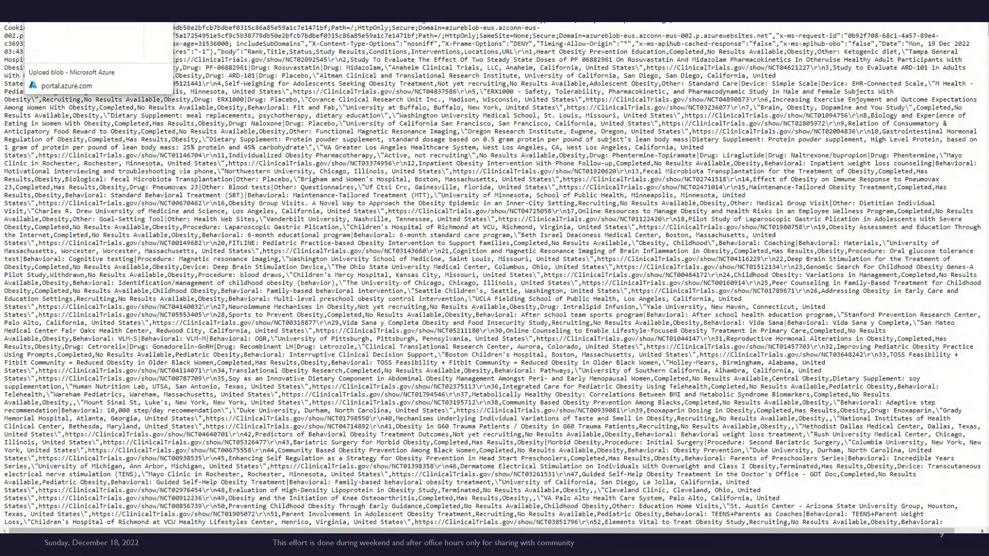
# Step: Return to the RG-BOS resource group from the stoage container and review the group's role assignments
pyautogui.click(67, 5)
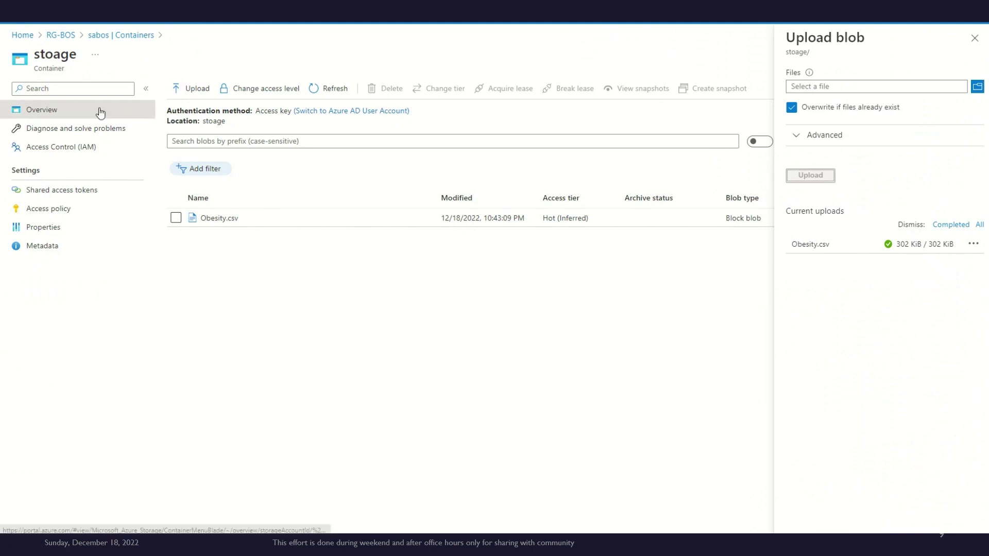
pyautogui.click(58, 36)
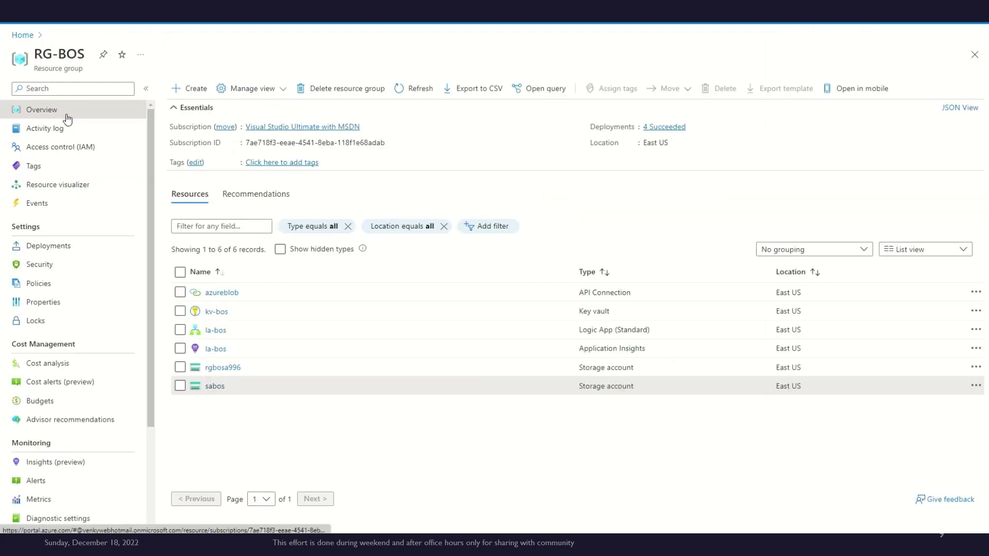
pyautogui.click(73, 148)
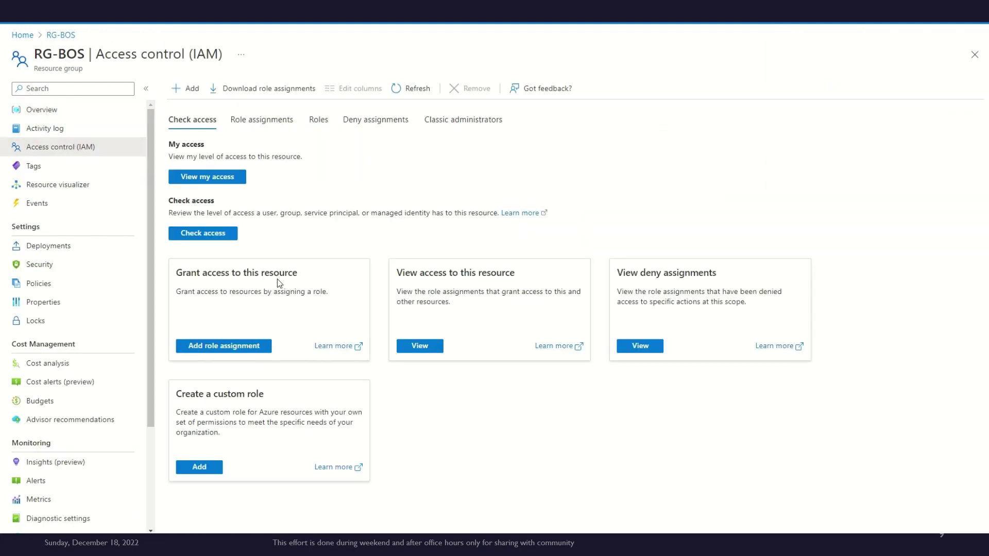
pyautogui.click(262, 121)
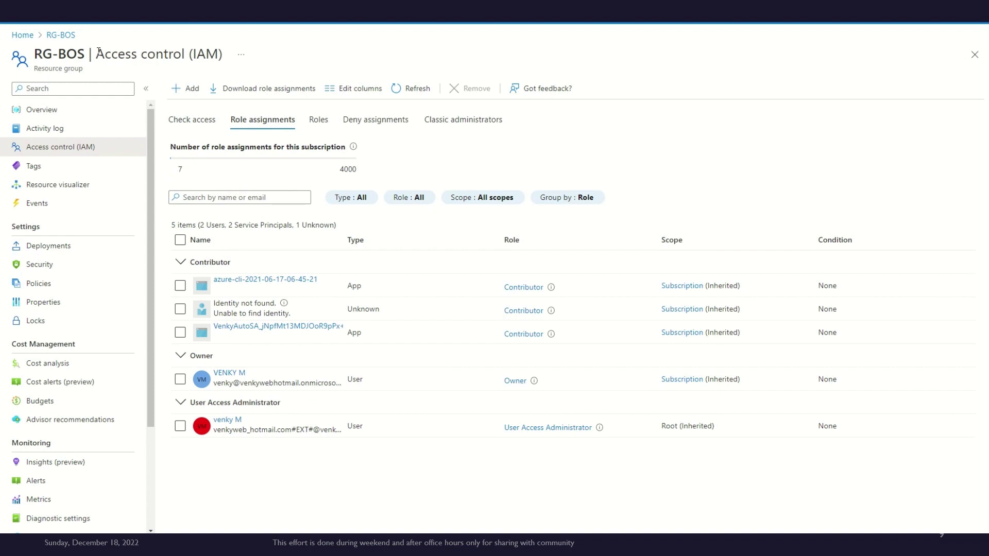
# Step: Open the sabos storage account from the portal home page and display its role assignments
pyautogui.click(22, 35)
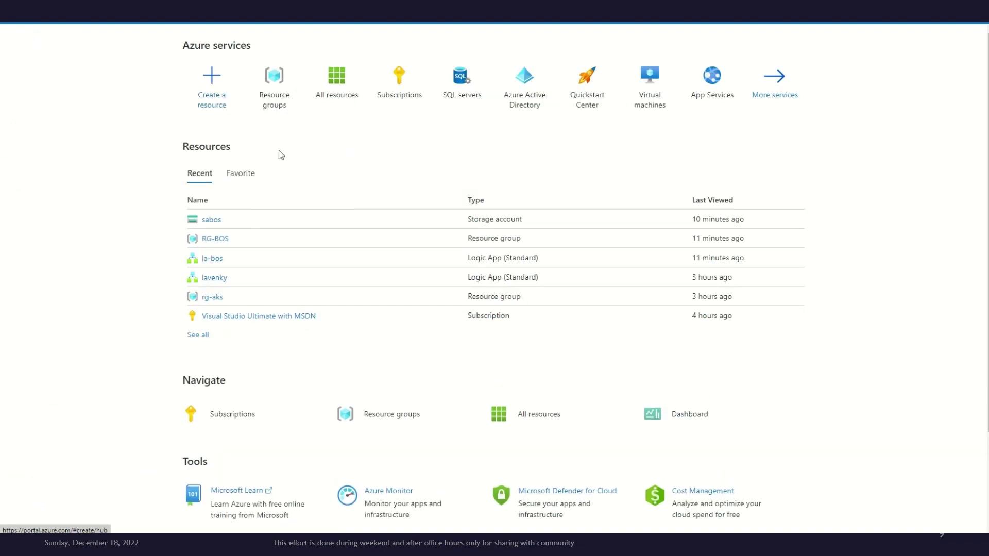
pyautogui.click(211, 220)
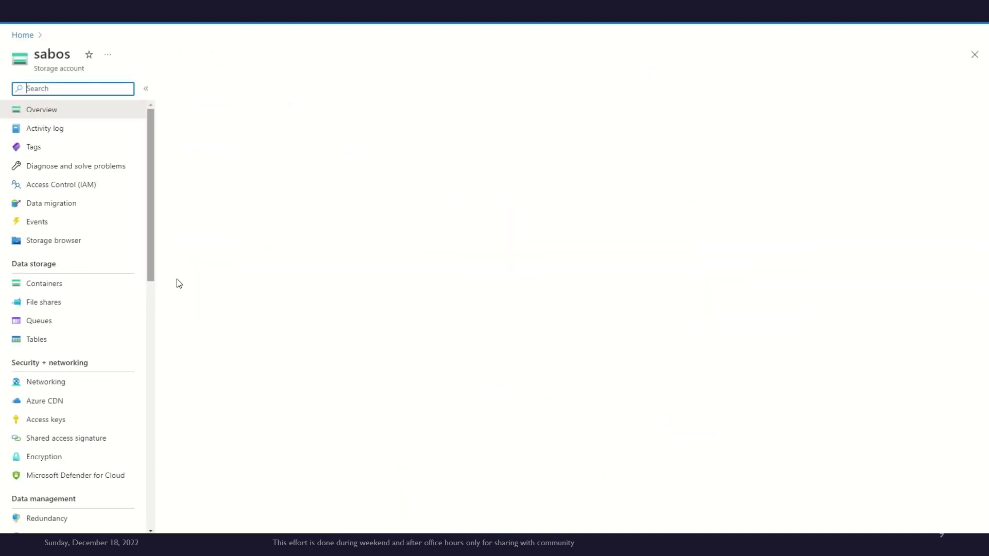
pyautogui.click(92, 188)
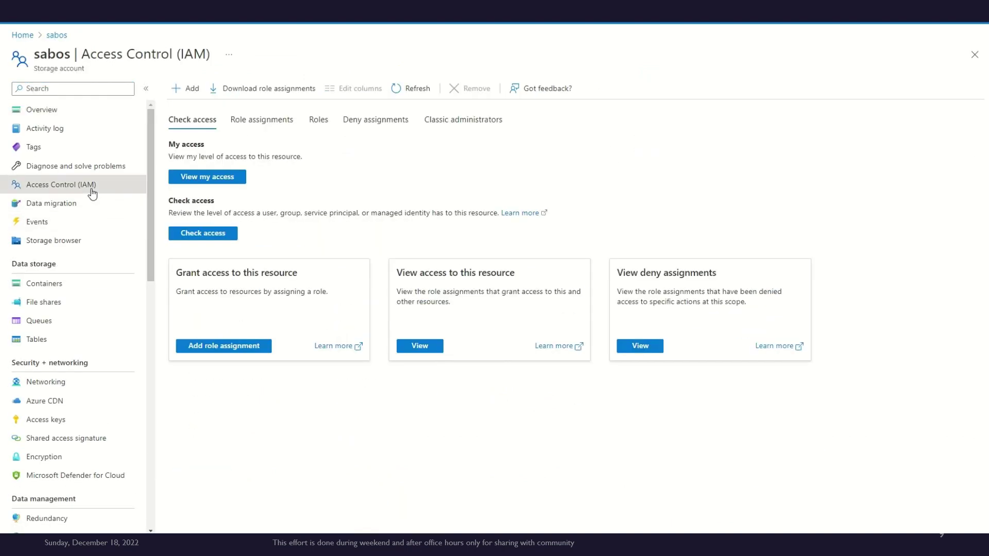
pyautogui.click(270, 121)
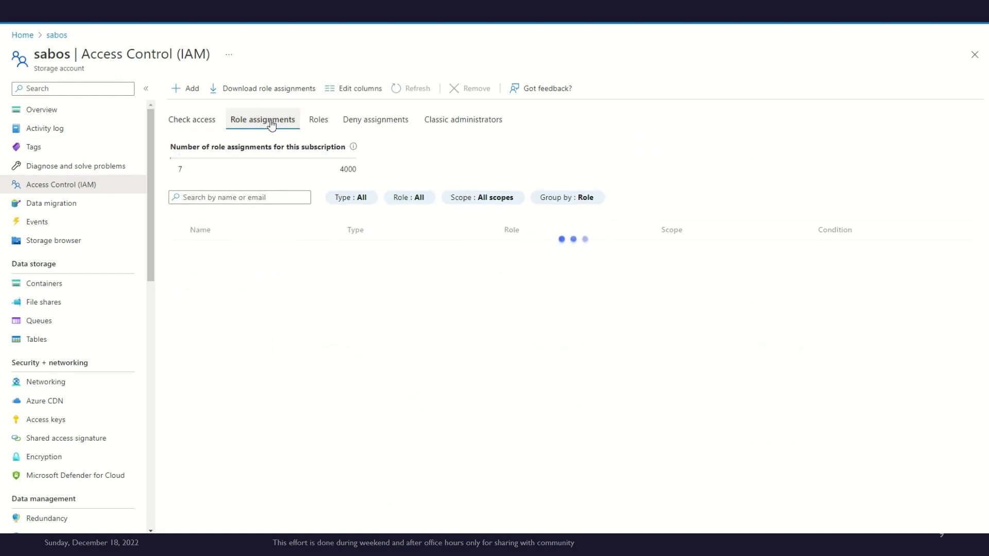